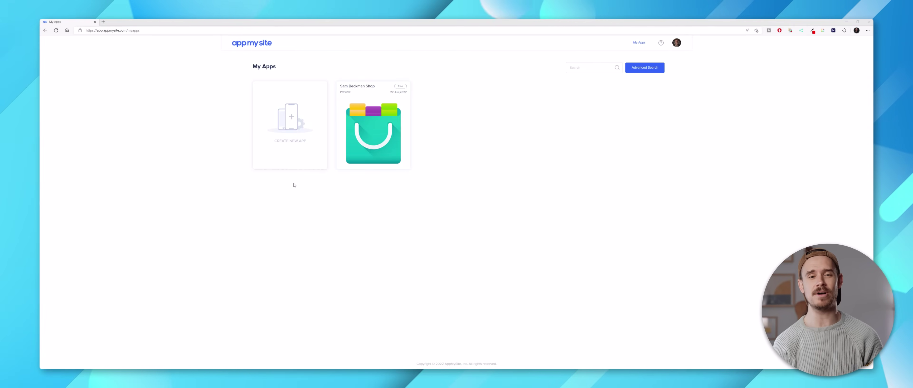
Create a new app for dailyfashionstore.com as a WordPress WooCommerce site named 'Daily Fashion'.
left_click(289, 131)
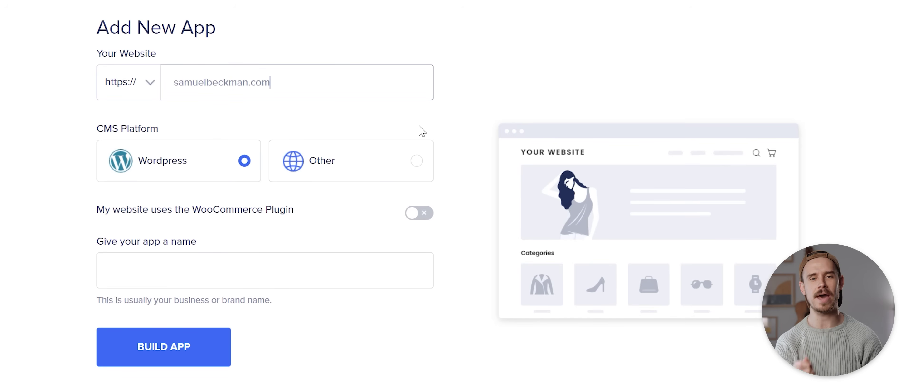
left_click(417, 160)
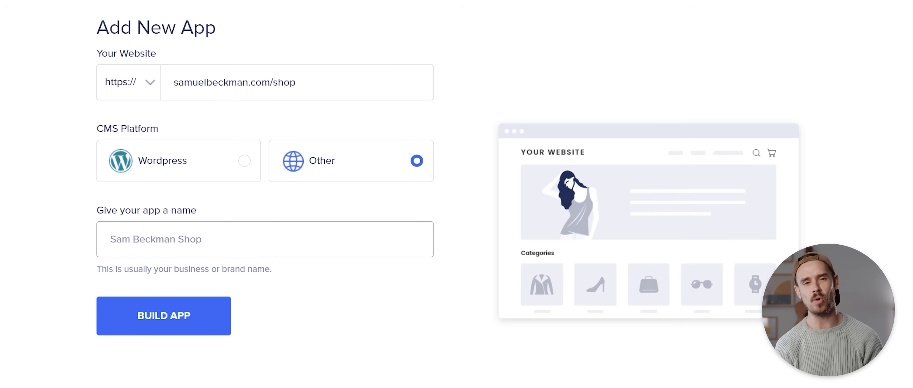
left_click(191, 323)
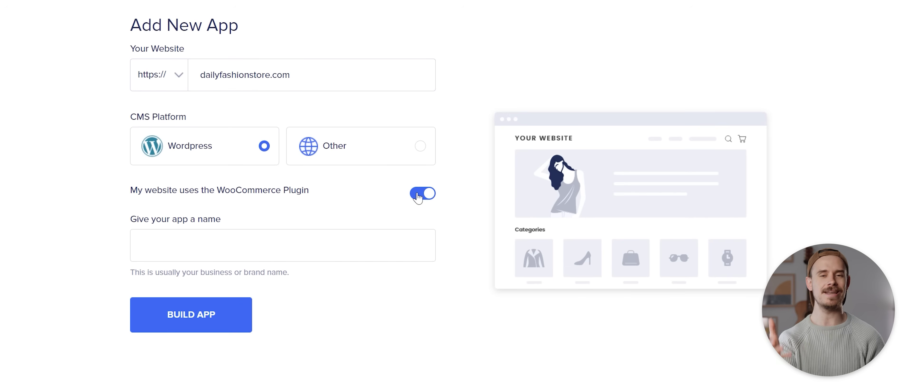
type("Daily Fashion")
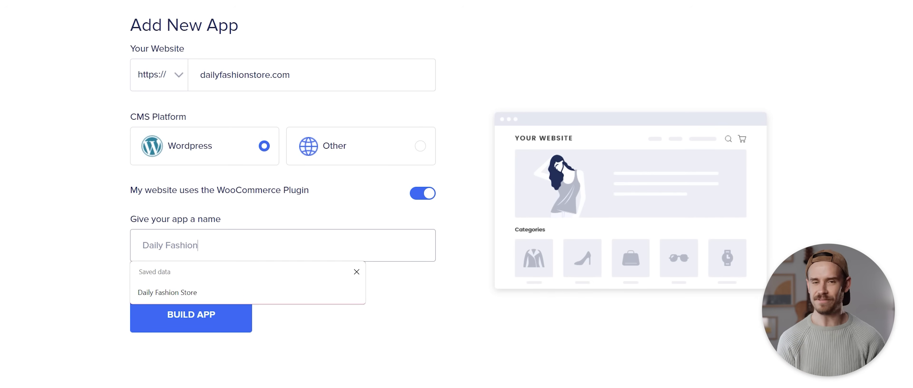
key("Escape")
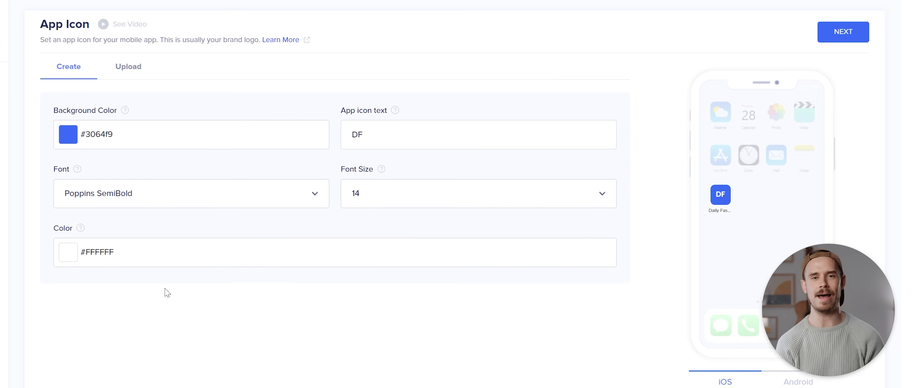
Change the app icon background colour to yellow.
left_click(113, 146)
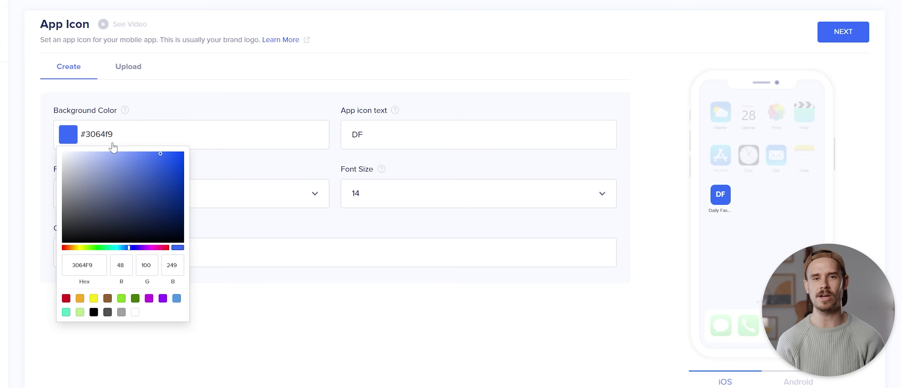
left_click(81, 248)
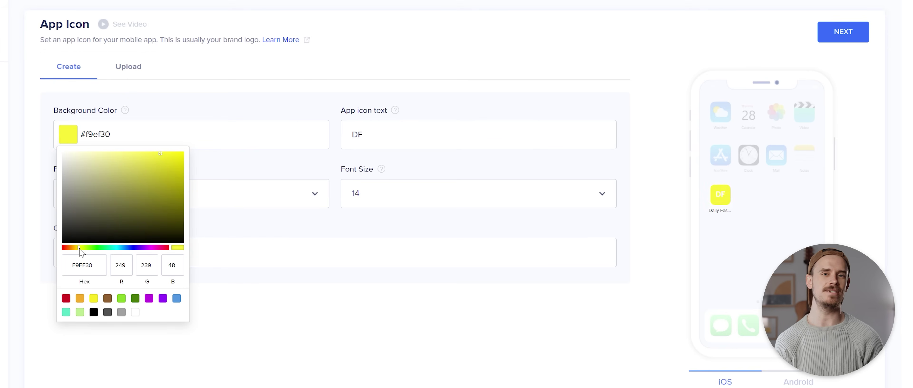
left_click(193, 326)
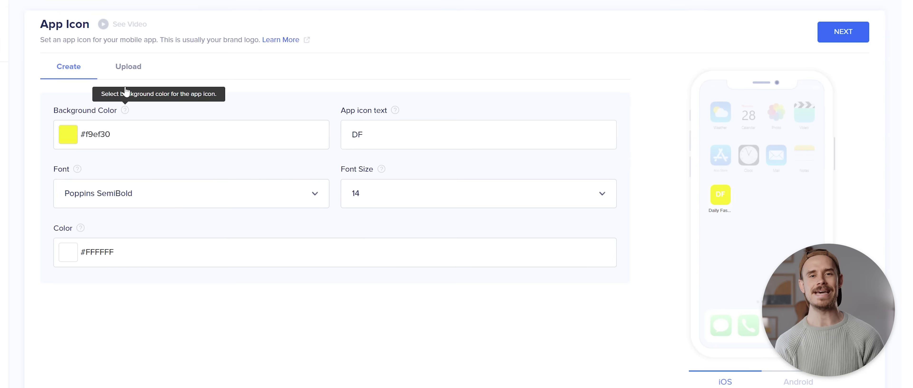
Upload the green hoodie image as the app icon and crop-save it.
left_click(130, 70)
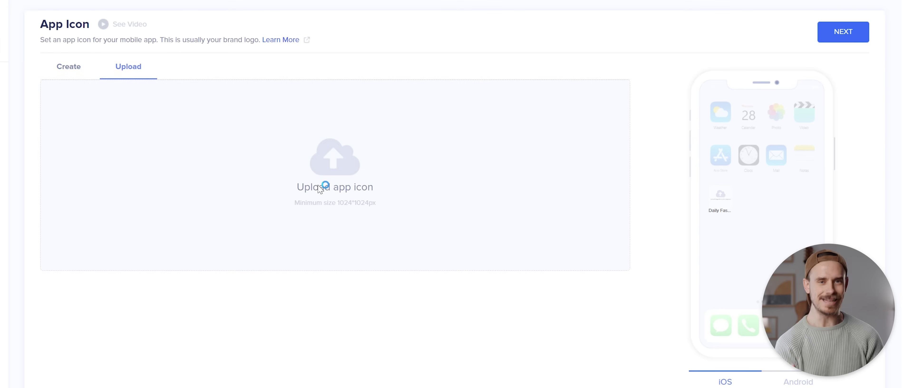
double_click(162, 66)
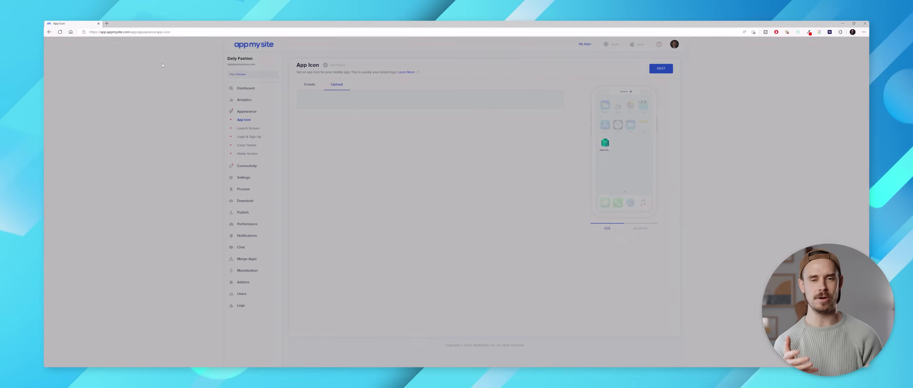
left_click(589, 253)
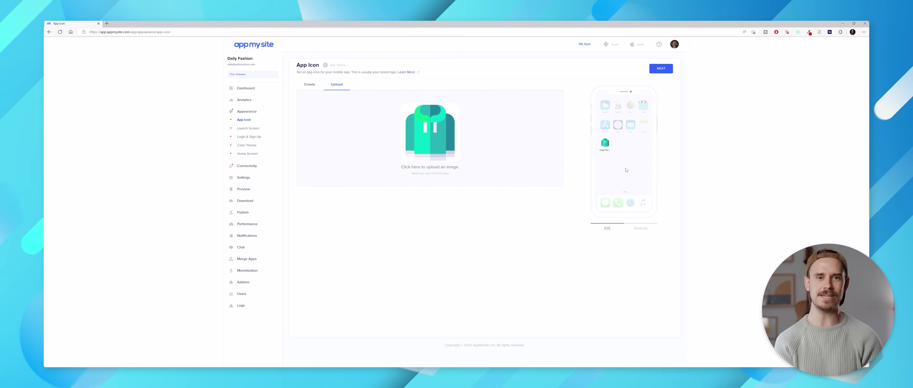
left_click(660, 70)
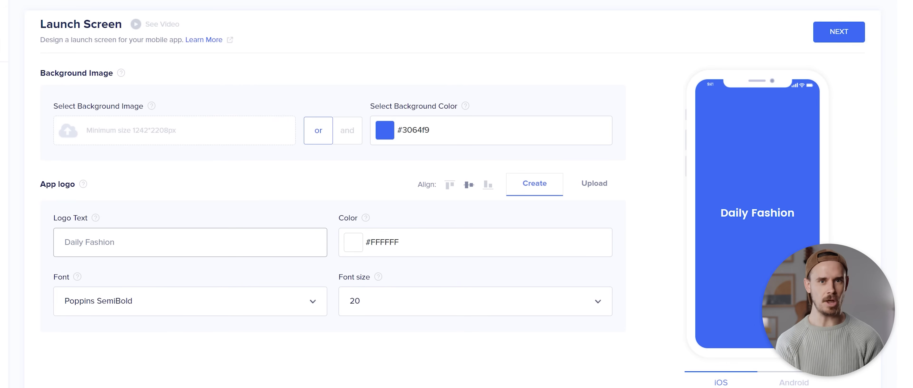
Set the launch screen background to dark grey #414249.
left_click(428, 136)
left_click(393, 210)
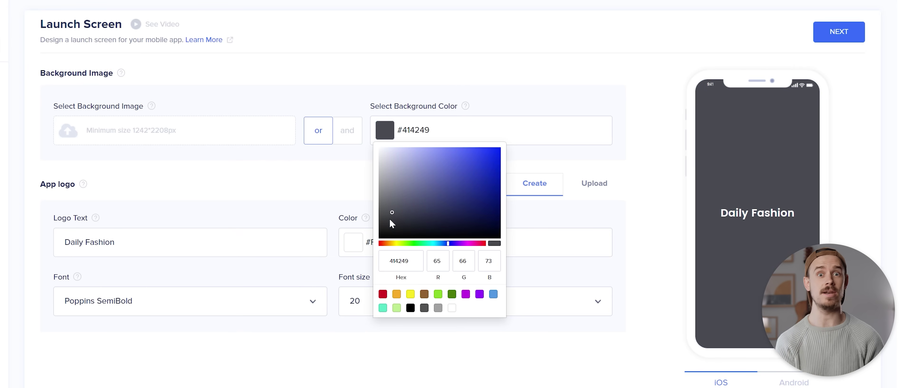
left_click(322, 367)
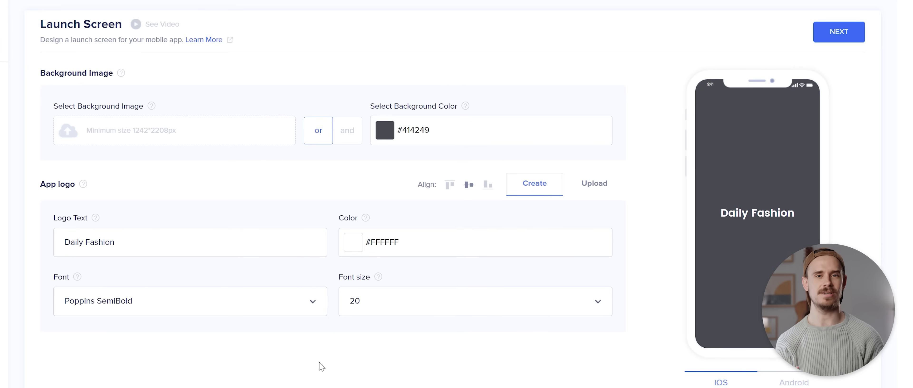
Upload the AppIcon3 clothing-icons image as the launch screen logo and crop-save it.
left_click(581, 195)
left_click(354, 266)
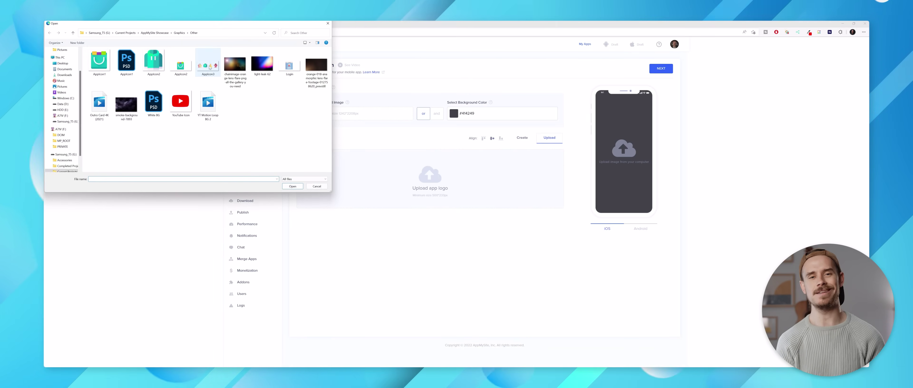
double_click(210, 67)
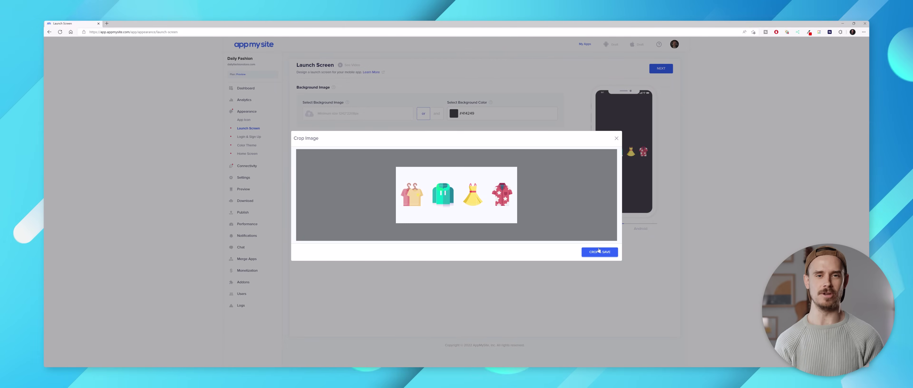
left_click(598, 252)
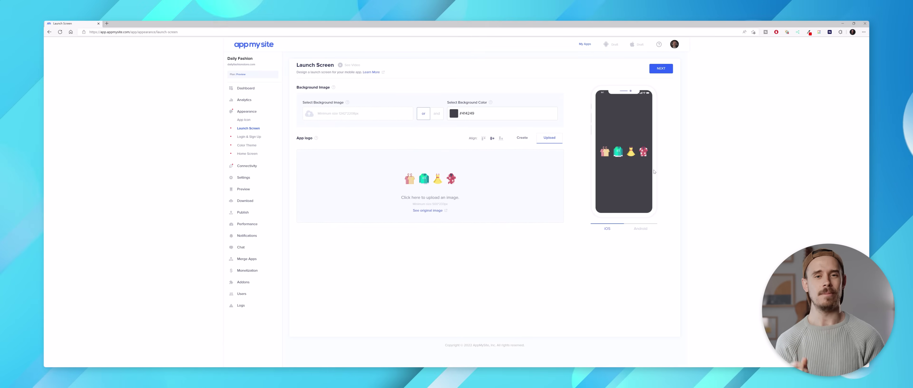
left_click(656, 72)
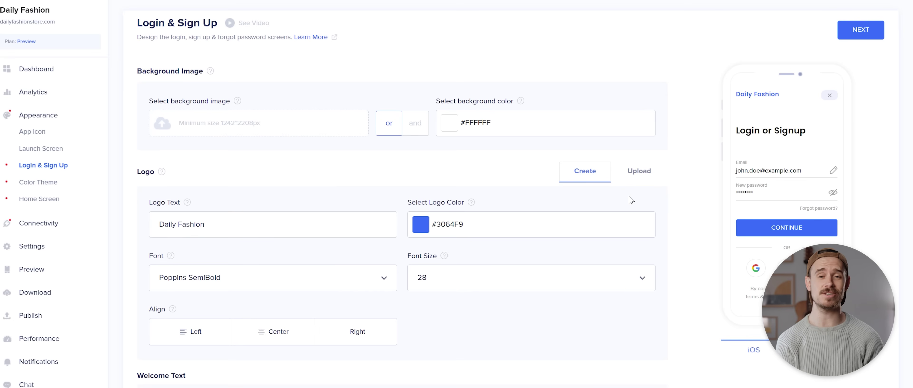
Upload the Login illustration image as the login screen logo and crop-save it.
left_click(638, 172)
left_click(420, 263)
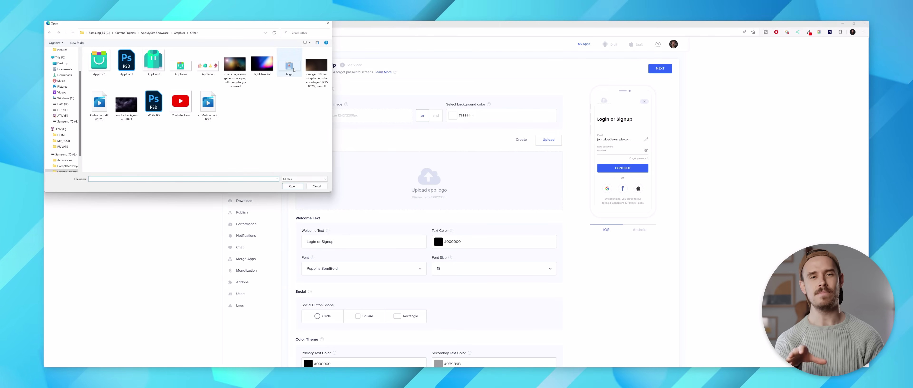
double_click(289, 65)
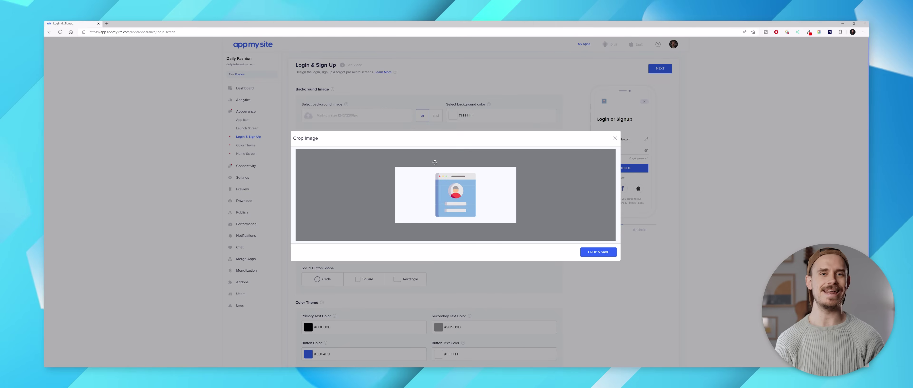
left_click(591, 255)
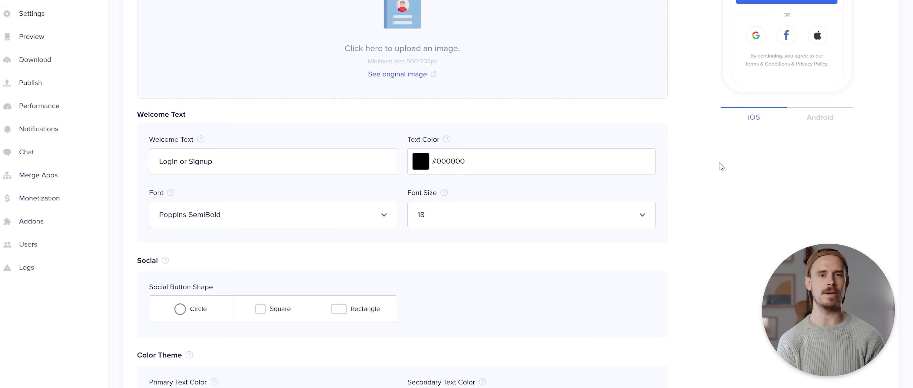
Set login welcome text to #343434 and buttons to yellow #f9cb30, then save.
left_click(544, 162)
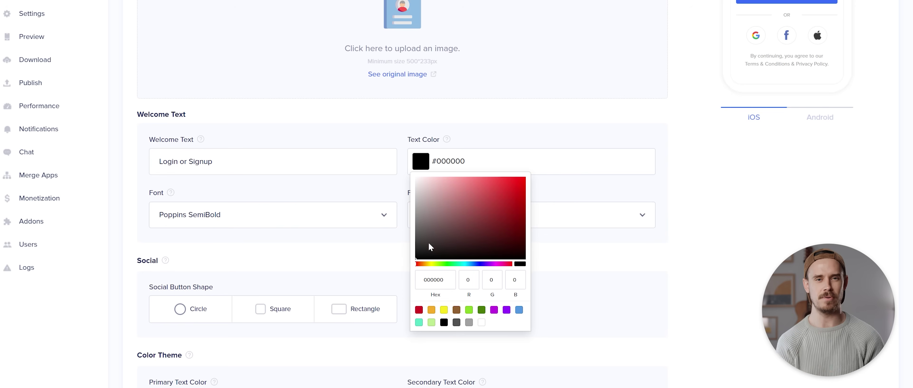
left_click(544, 264)
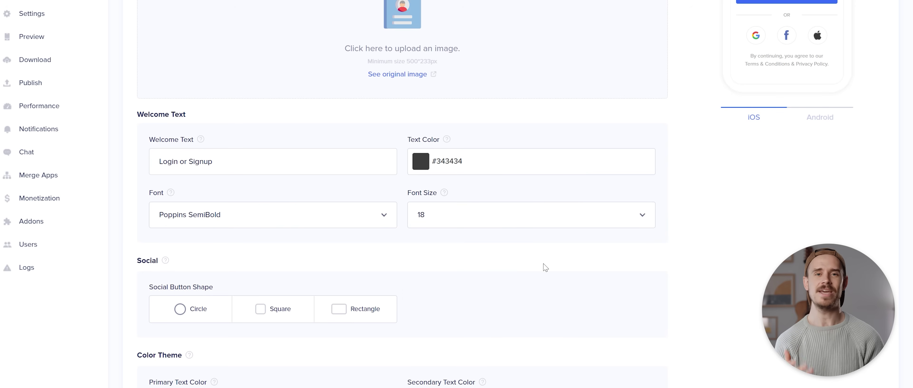
scroll(545, 269, "down", 3)
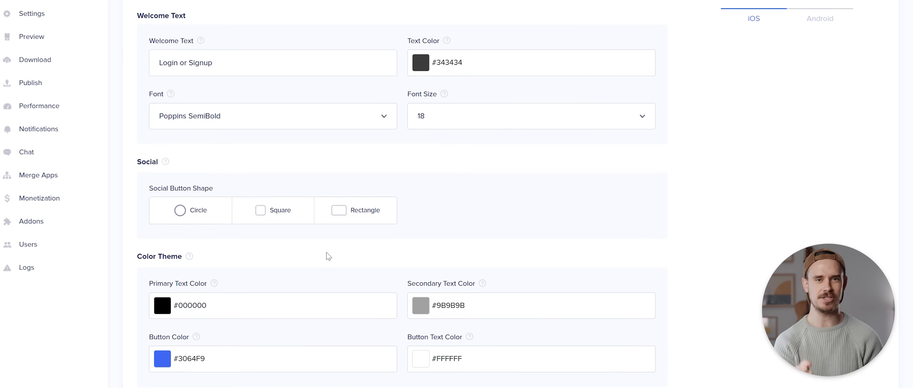
scroll(328, 256, "down", 2)
left_click(216, 310)
left_click_drag(180, 225, 172, 227)
left_click(380, 213)
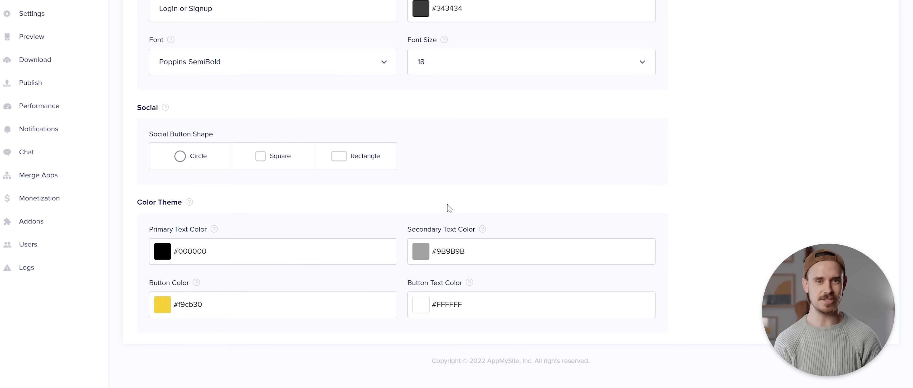
scroll(579, 157, "up", 5)
left_click(662, 68)
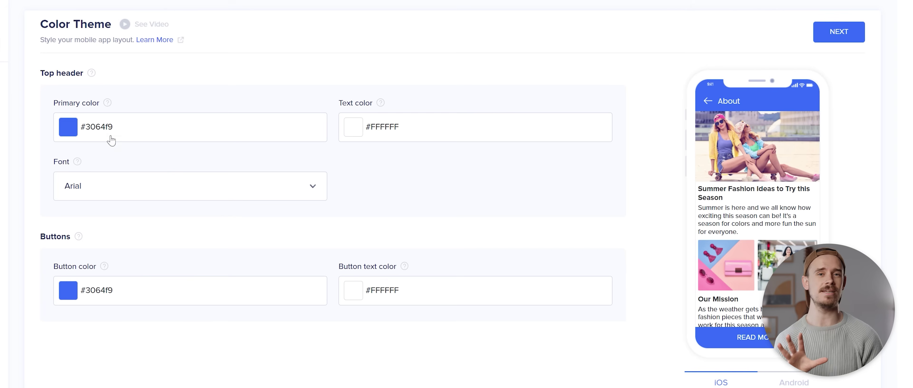
Make the top header background white.
left_click(329, 117)
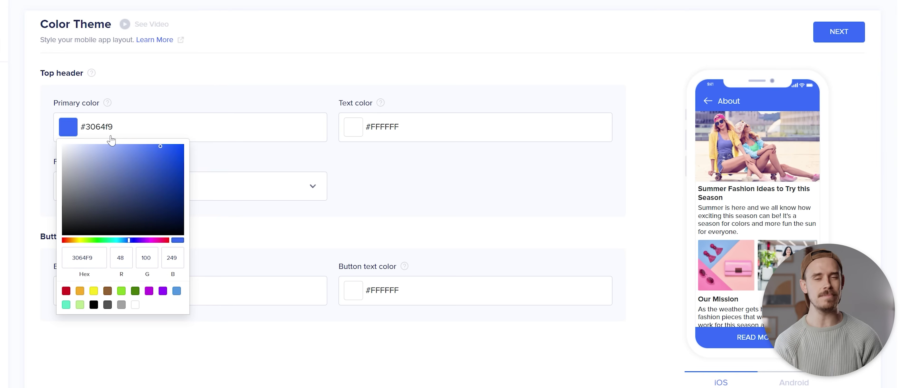
left_click_drag(87, 151, 60, 141)
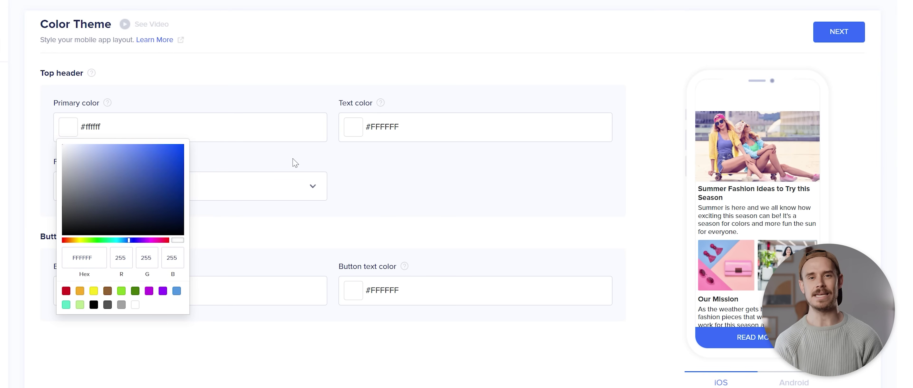
left_click(324, 165)
Set the header font to Poppins SemiBold and the button colour to #F9CB30.
left_click(384, 139)
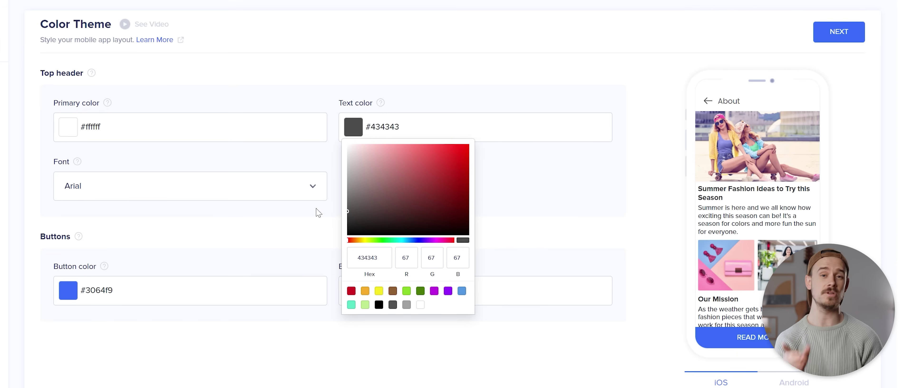
left_click(146, 187)
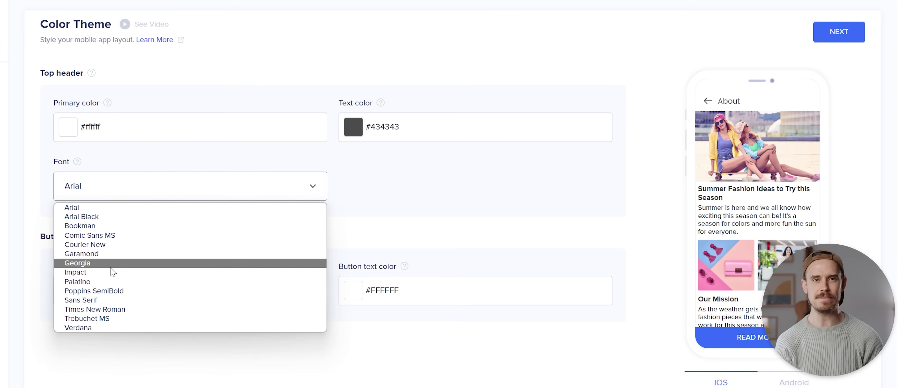
left_click(108, 292)
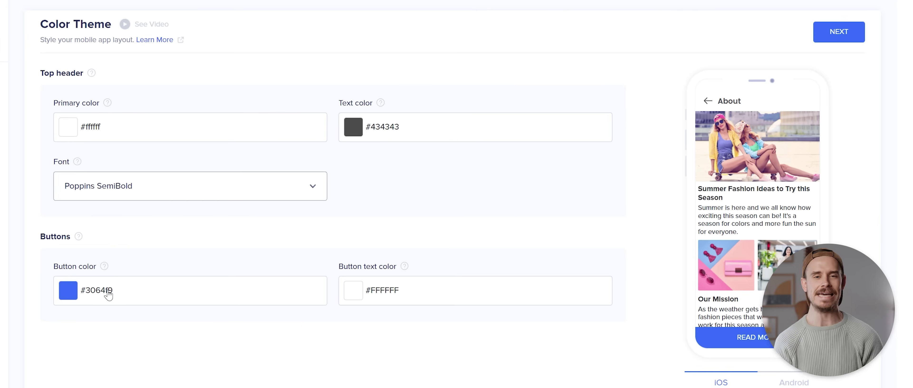
left_click(108, 294)
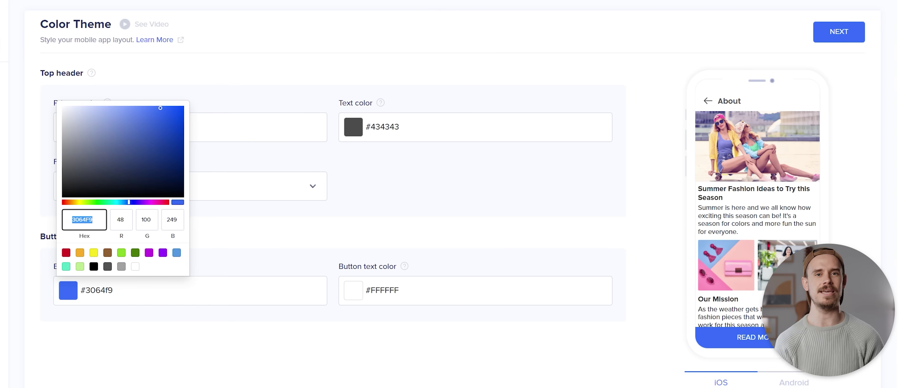
type("F9CB30")
left_click(322, 235)
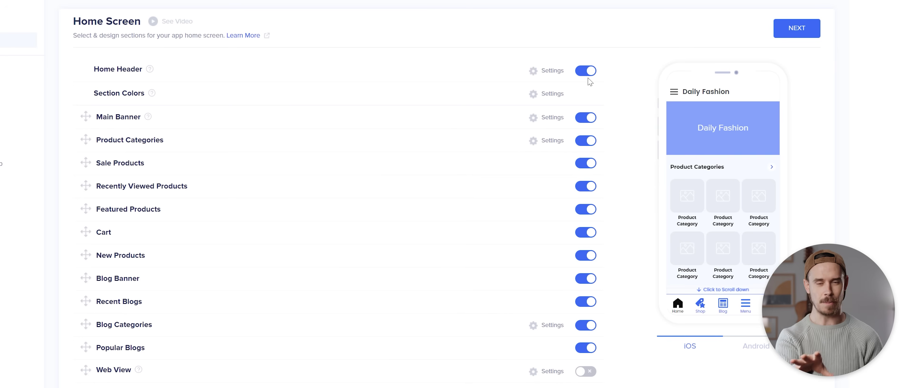
Hide Home Header and Main Banner, and drag Sale Products to the top of the home sections.
left_click(555, 91)
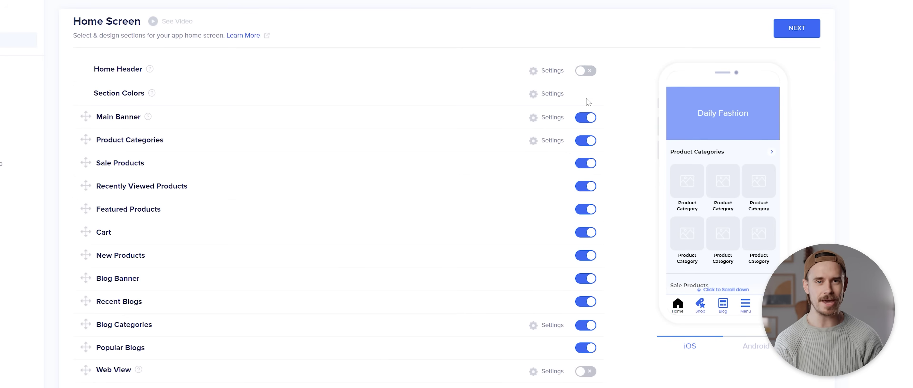
left_click(586, 118)
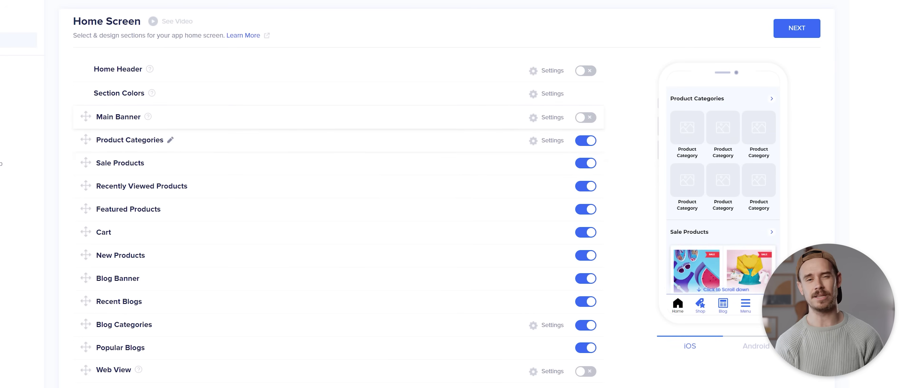
left_click_drag(88, 162, 93, 117)
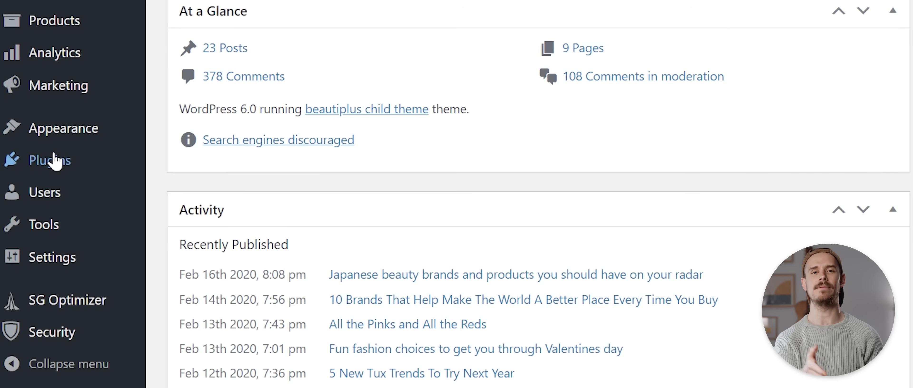
Search 'appmysite' under Plugins > Add New, then install and activate the AppMySite plugin.
mouse_move(55, 161)
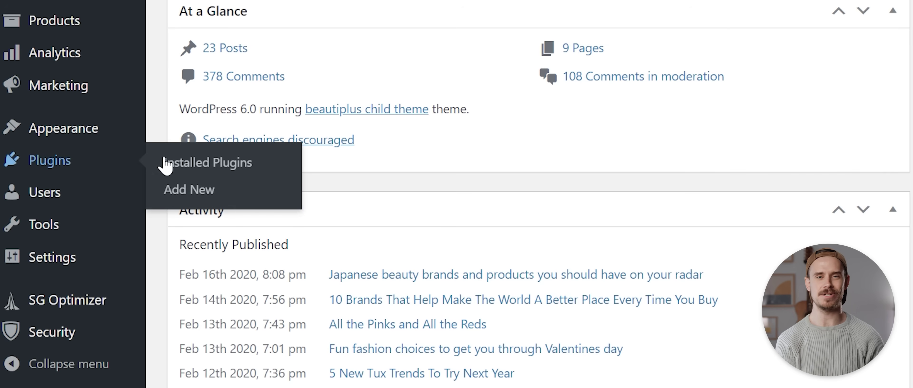
left_click(192, 191)
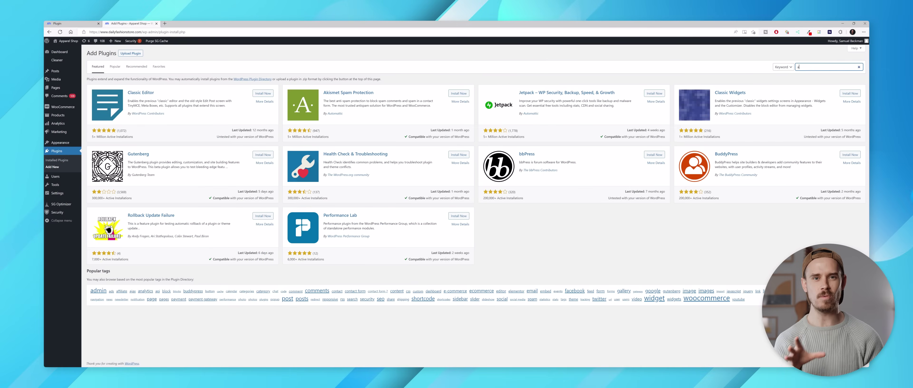
type("ysite")
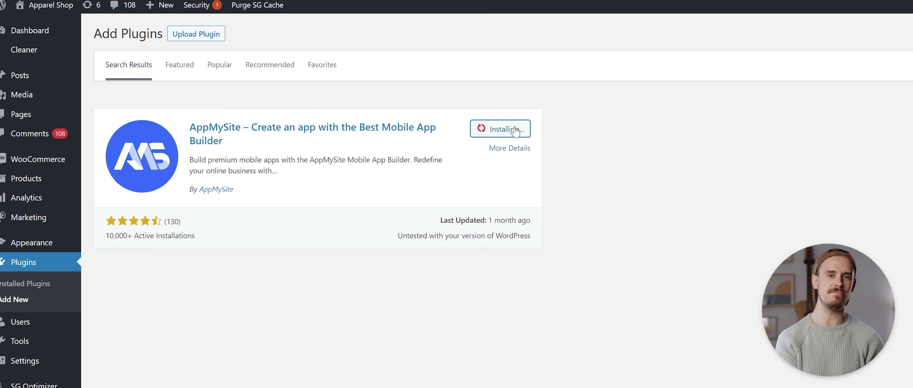
left_click(510, 129)
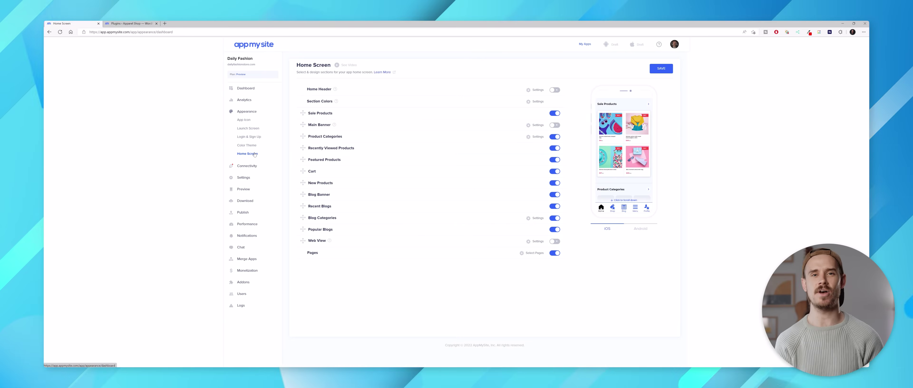
Verify the plugin under Connectivity, enable Application Password access and enter the admin username.
left_click(249, 165)
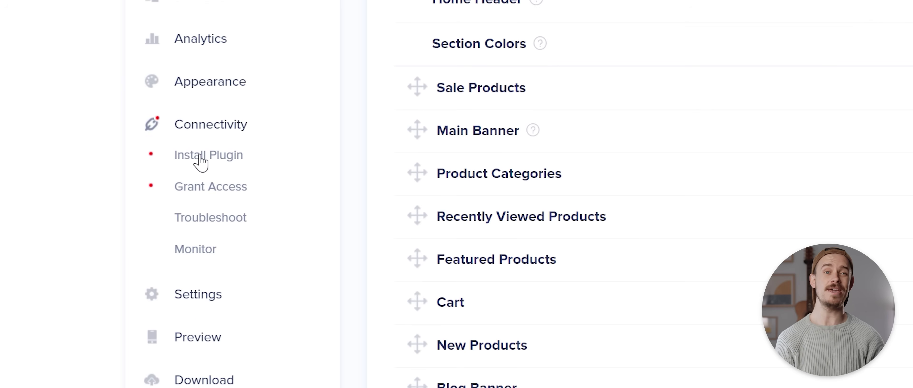
left_click(200, 158)
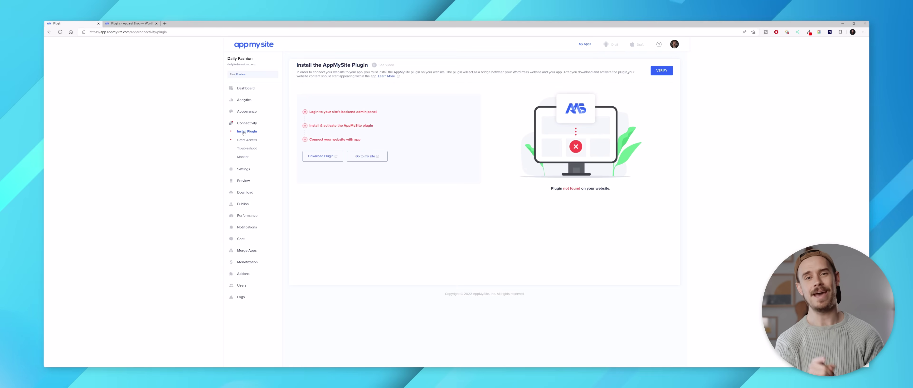
left_click(658, 74)
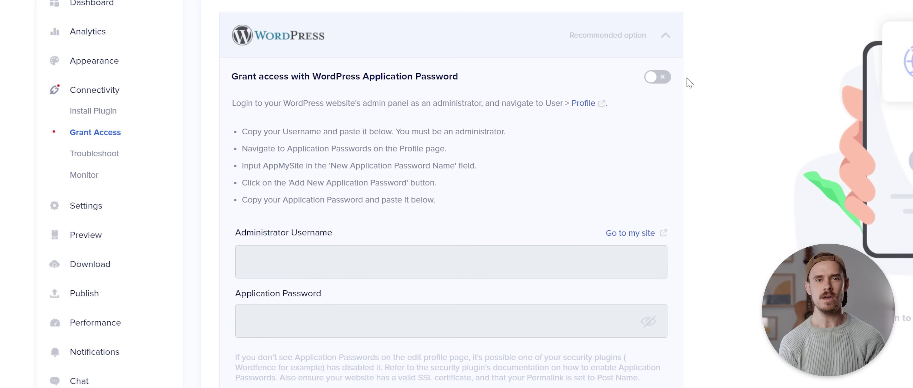
left_click(666, 82)
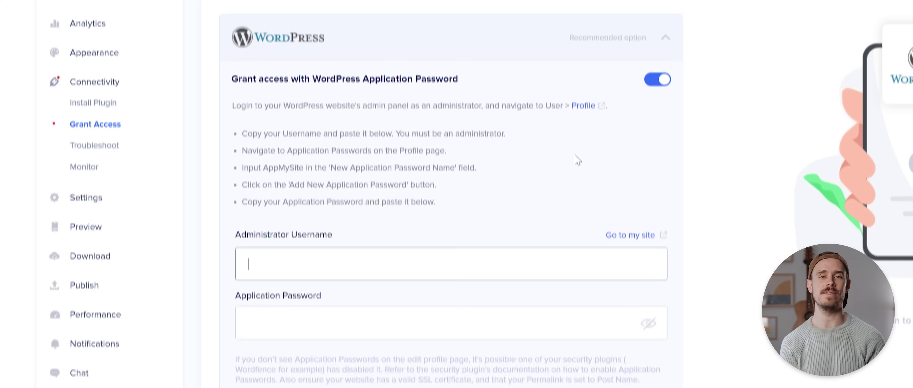
type("sam")
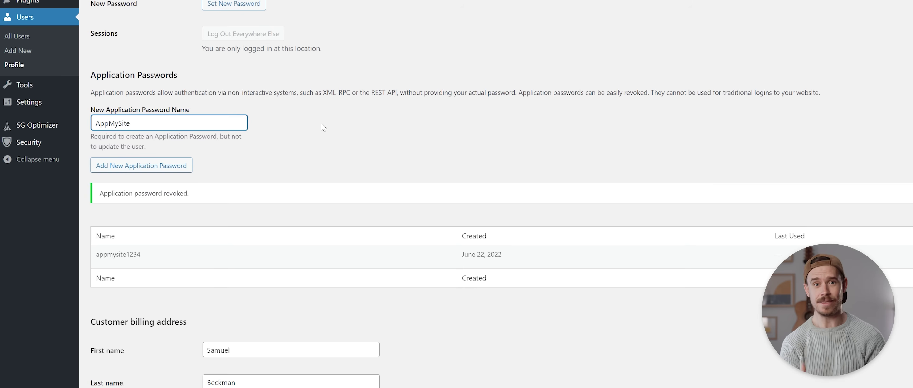
Generate an 'AppMySite' application password in WordPress, copy it into Grant Access and verify.
left_click(189, 166)
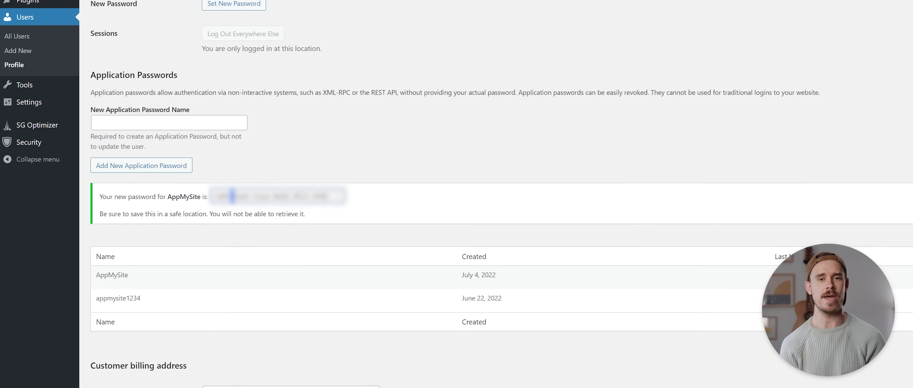
triple_click(232, 195)
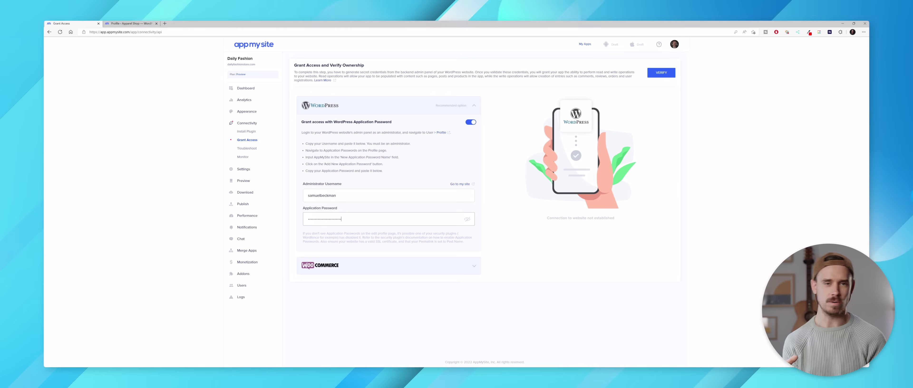
left_click(661, 73)
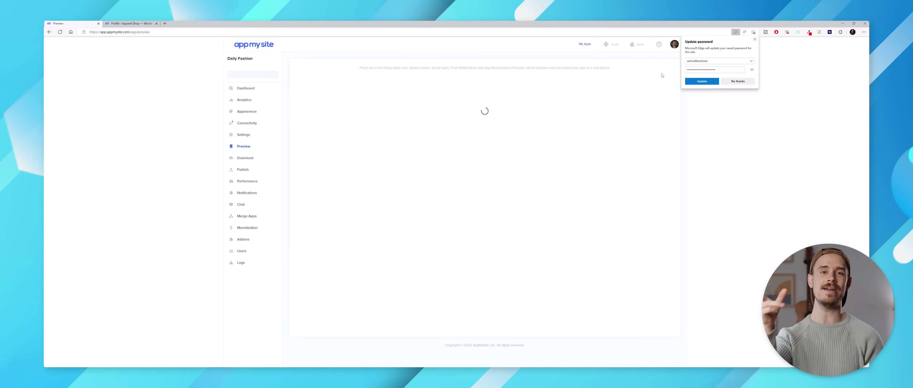
Hide Home and Blog from the bottom bar and make Shop the default selection.
left_click(694, 81)
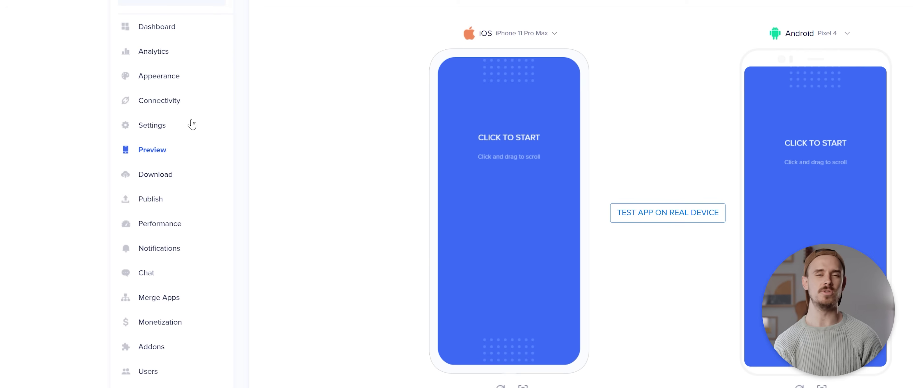
left_click(243, 137)
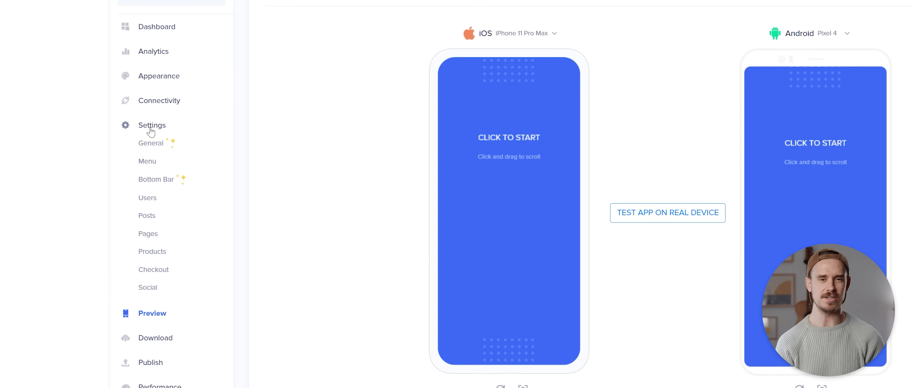
left_click(154, 180)
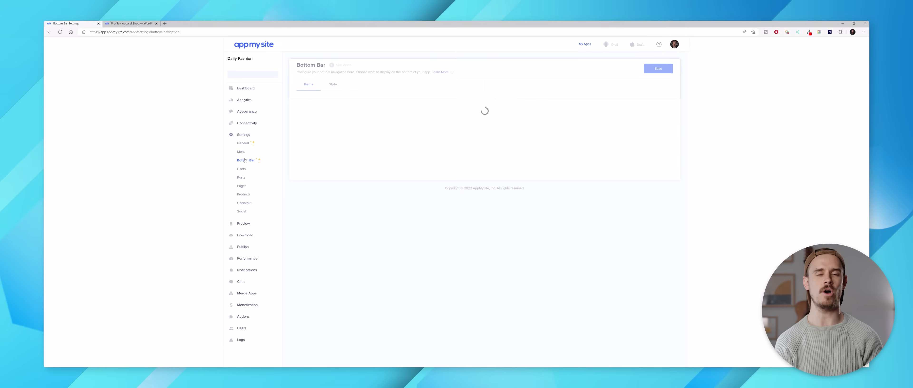
left_click(488, 138)
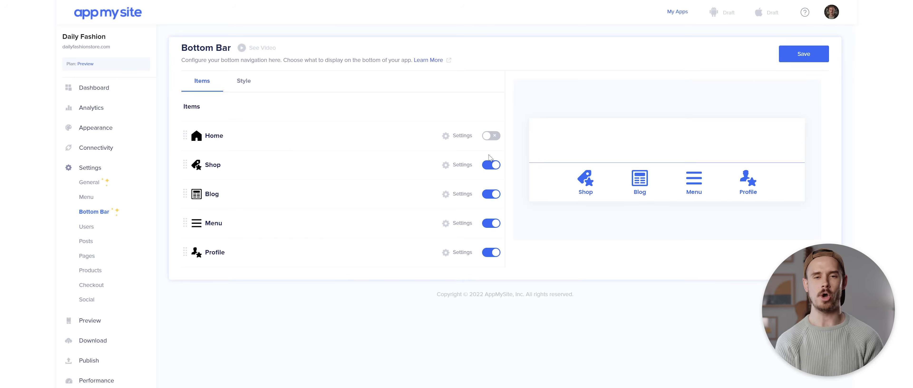
left_click(492, 195)
left_click(449, 167)
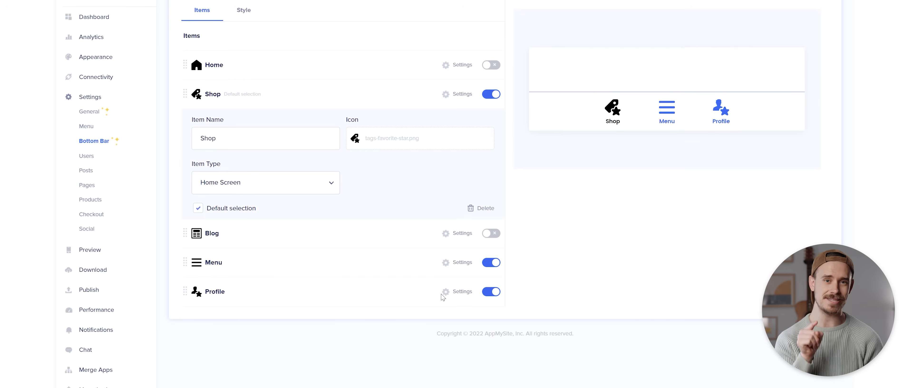
Give Profile a person-with-pencil 'edit' icon and move it ahead of Menu.
left_click(443, 294)
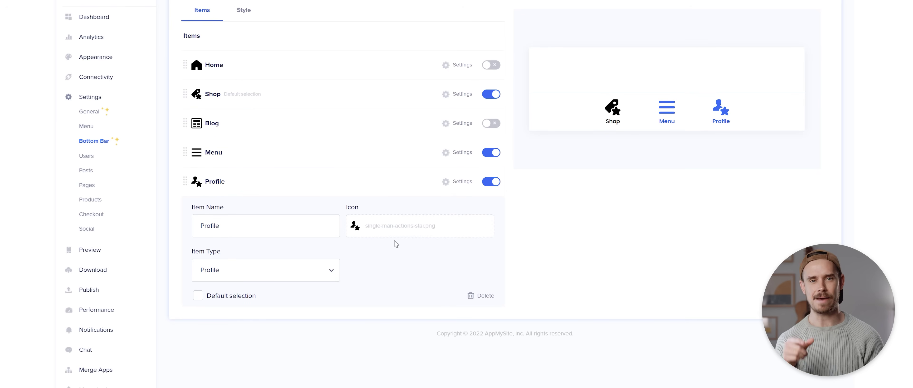
left_click(387, 232)
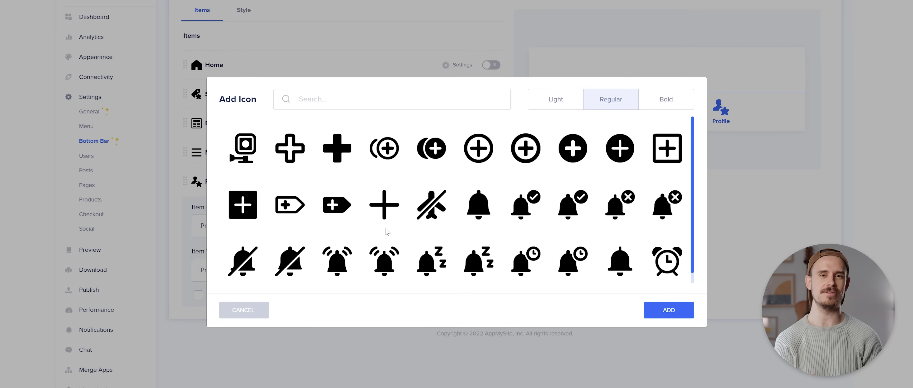
type("edit")
scroll(409, 171, "down", 5)
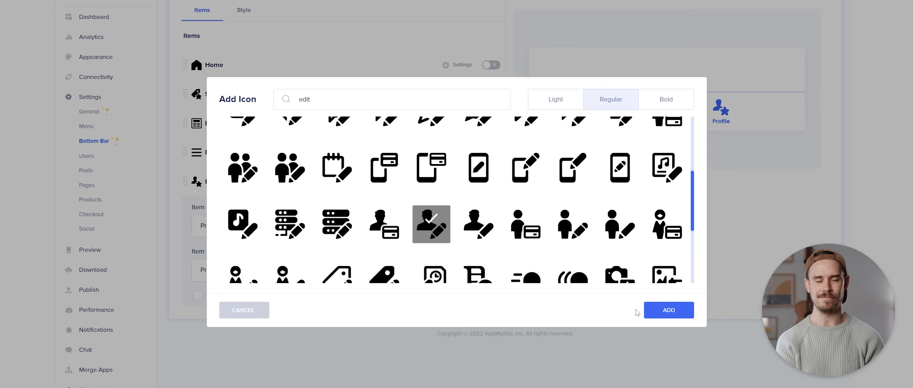
left_click(651, 313)
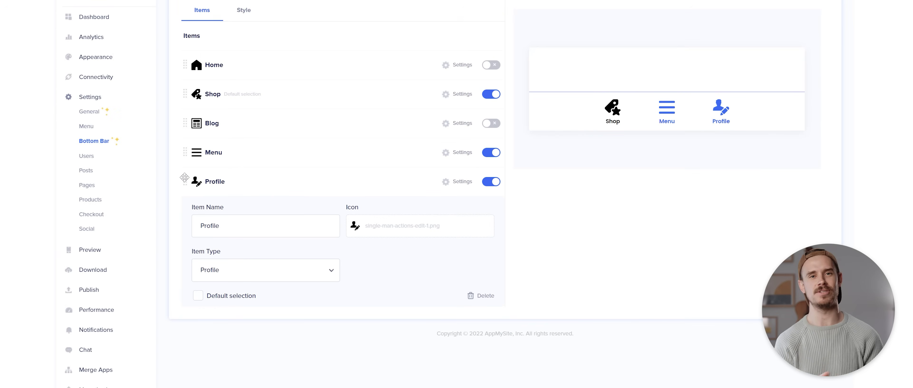
left_click_drag(185, 177, 186, 147)
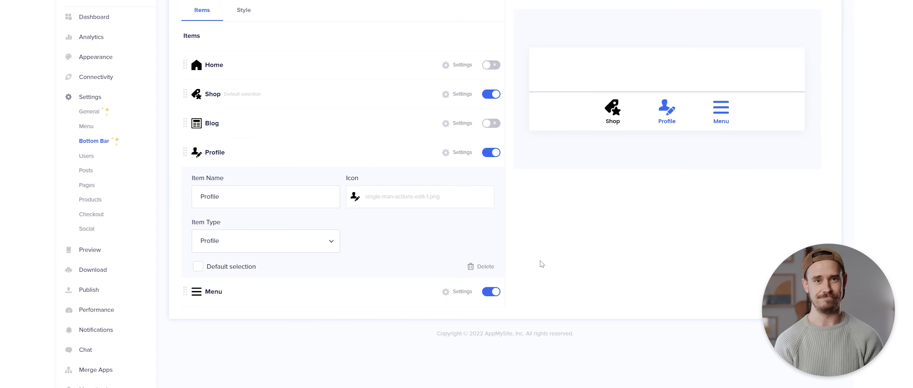
Set the bottom bar border colour to white in the colour settings.
left_click(244, 10)
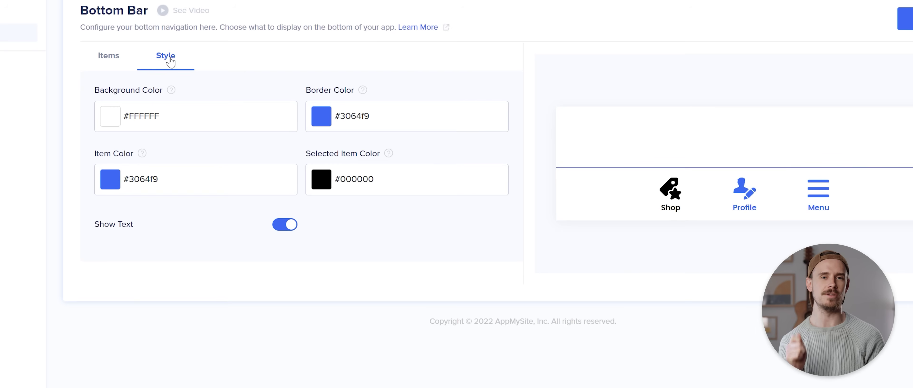
left_click(328, 122)
left_click_drag(339, 140, 312, 134)
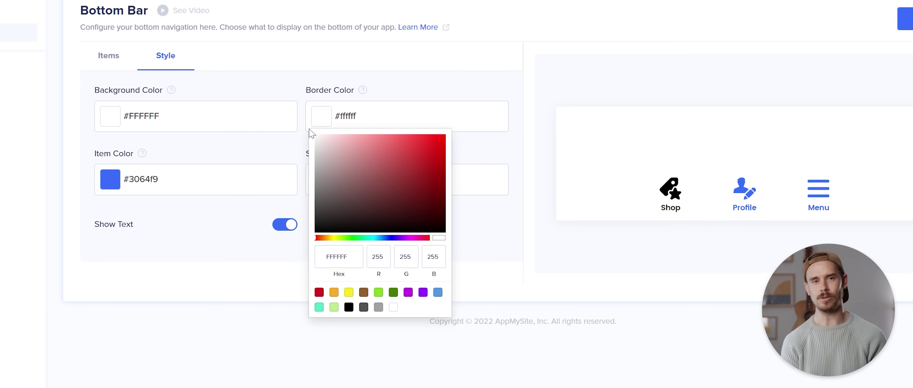
left_click(261, 139)
left_click(194, 184)
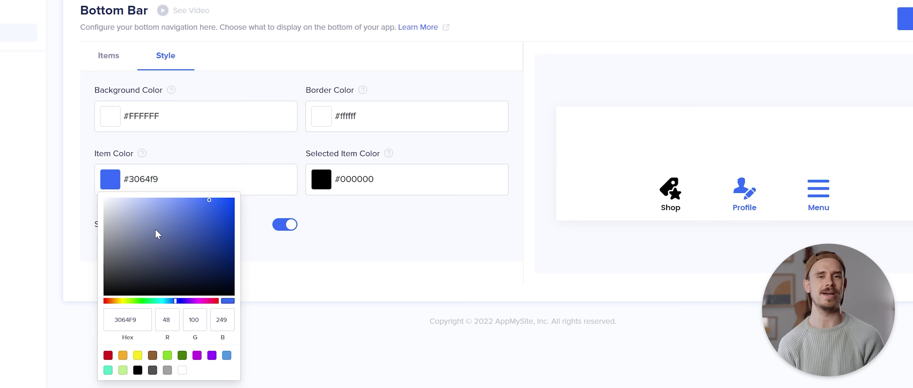
left_click(332, 228)
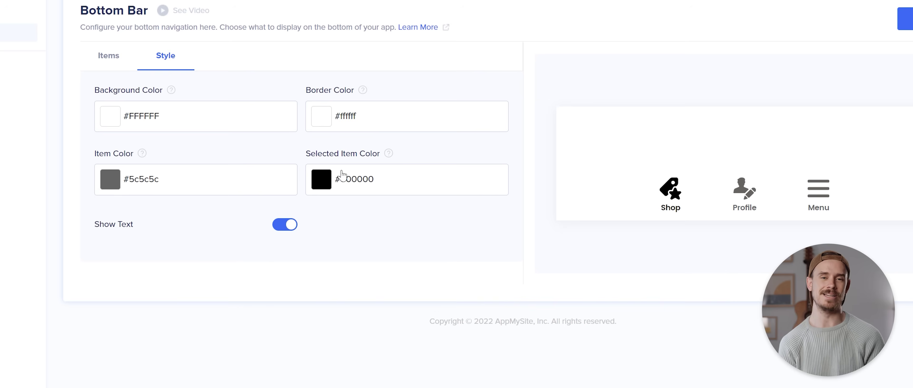
Set the selected item colour to FFDA00, turn off Show Text, and save the style.
left_click(341, 175)
double_click(332, 320)
type("FFDA00")
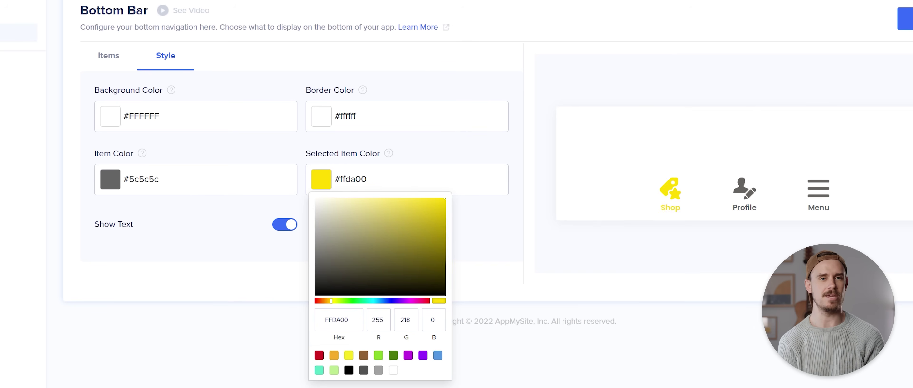
left_click(537, 255)
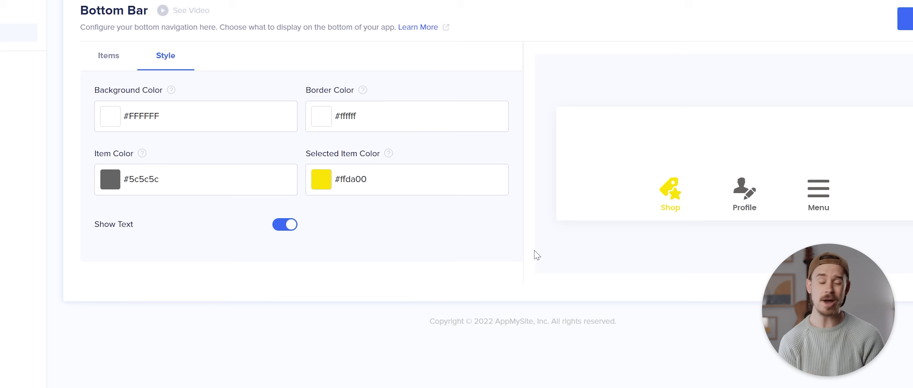
left_click(294, 226)
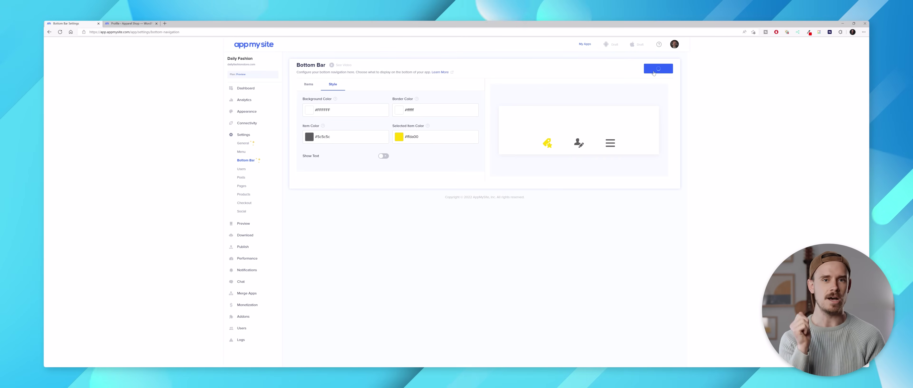
left_click(907, 19)
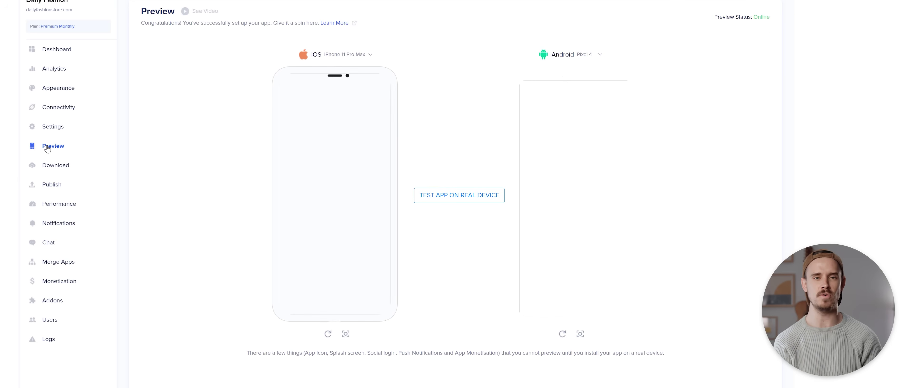
Start the Android Pixel 4 emulator preview of the app.
left_click(536, 163)
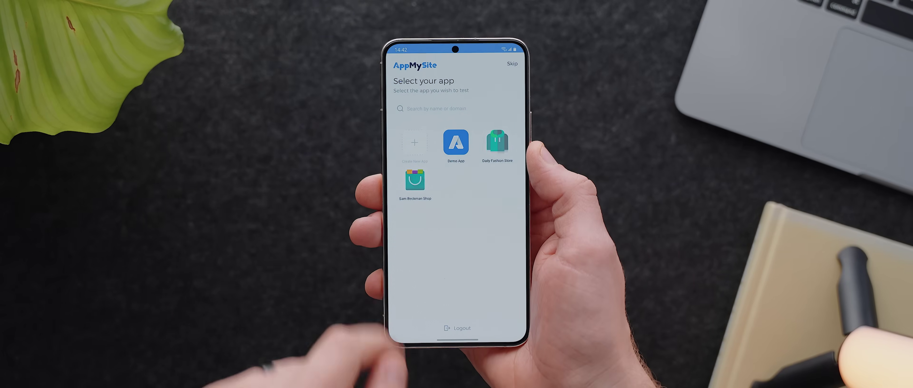
Open the Daily Fashion Store app from the phone's Select your app list.
left_click(415, 181)
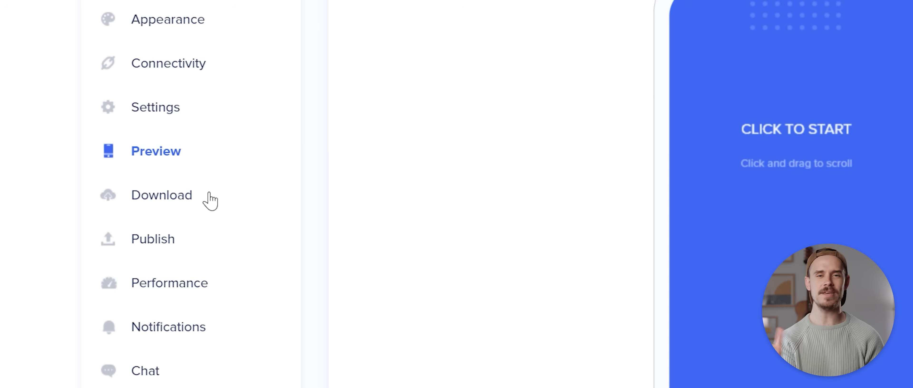
Build the Android app from the Download page and download the finished APK.
left_click(210, 201)
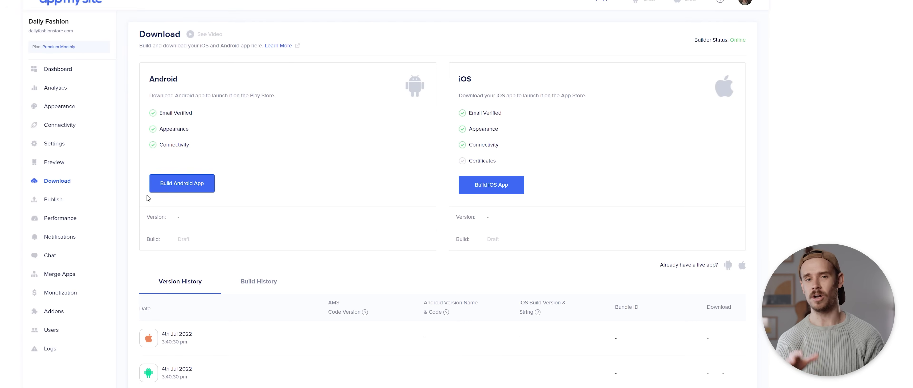
left_click(168, 189)
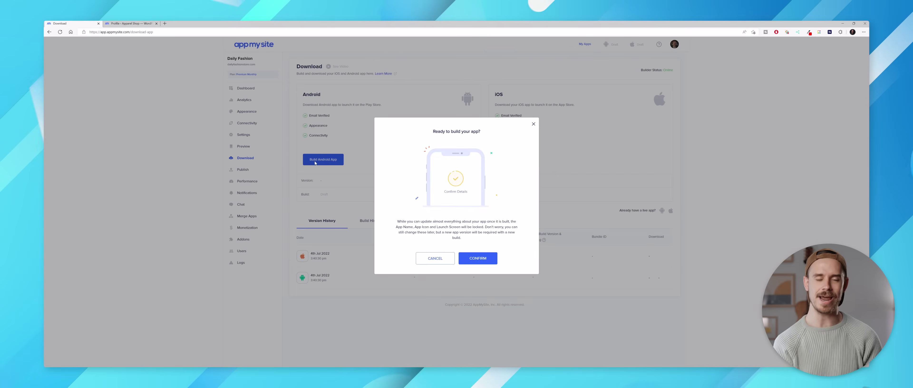
left_click(471, 257)
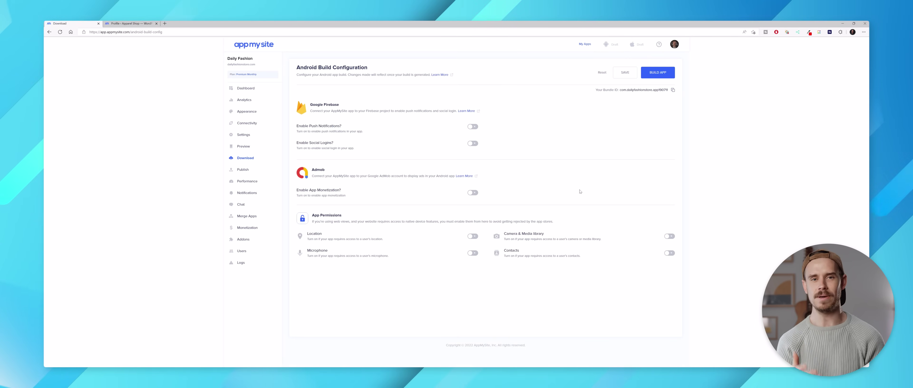
left_click(655, 73)
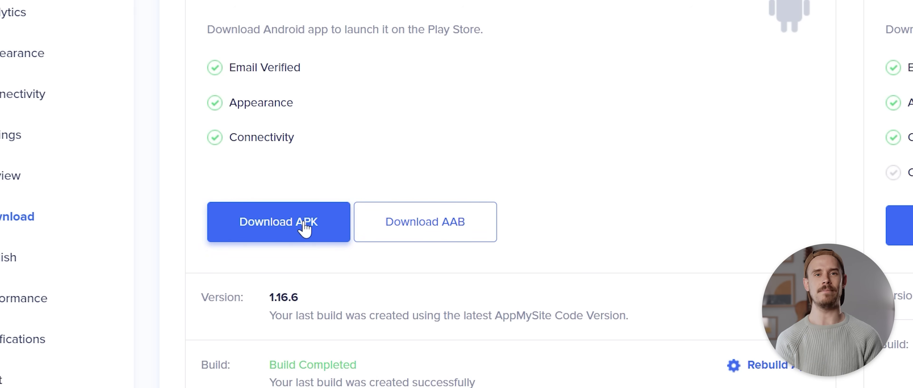
left_click(304, 224)
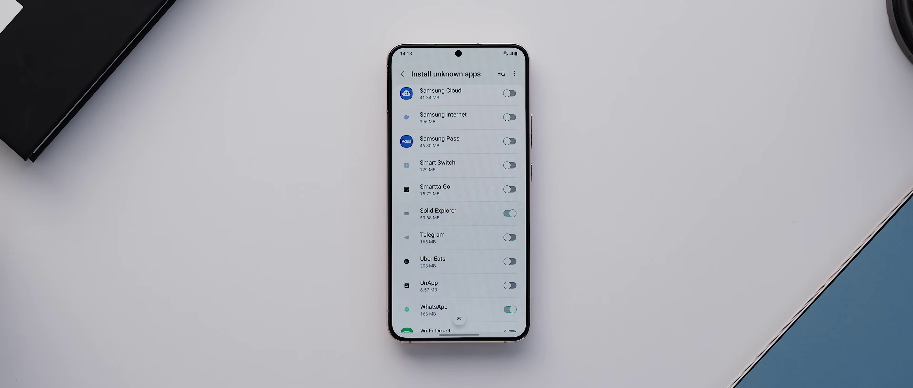
Install the Daily Fashion Store APK and launch the installed app.
left_click(486, 207)
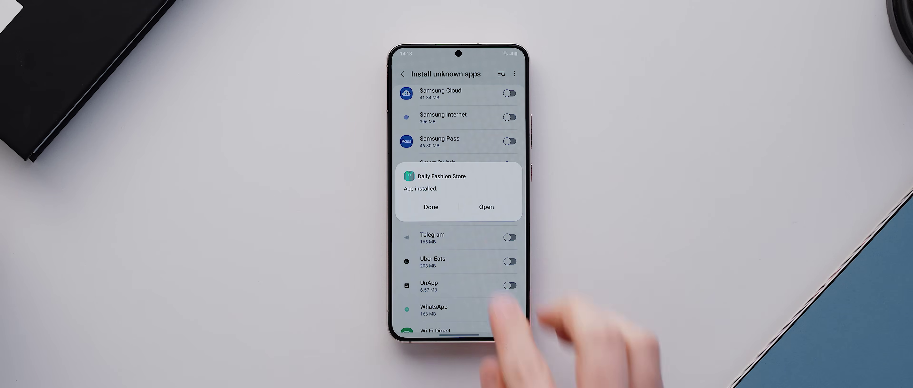
left_click(486, 207)
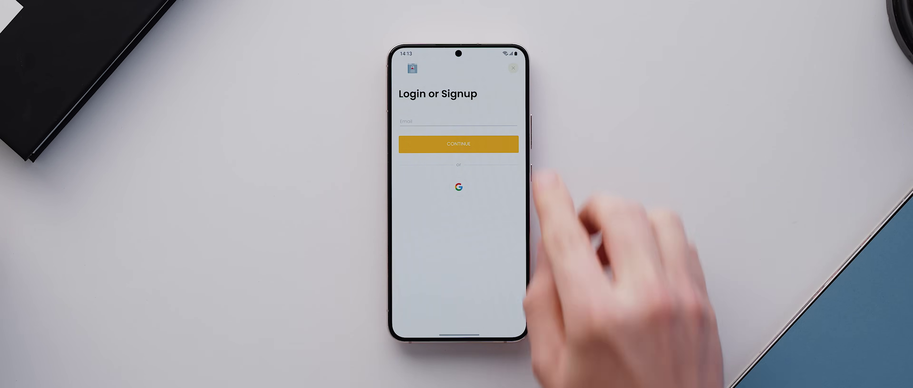
Skip login, view the Burberry Furlong Icon Crew Sweater's photos, and add it to the cart.
left_click(513, 68)
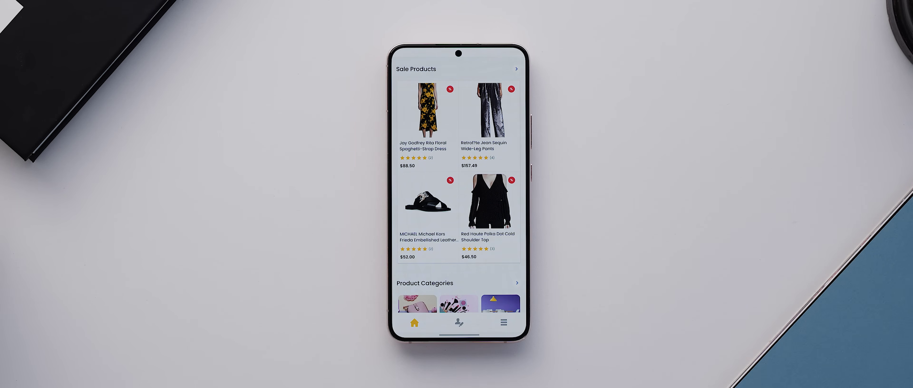
scroll(489, 248, "down", 5)
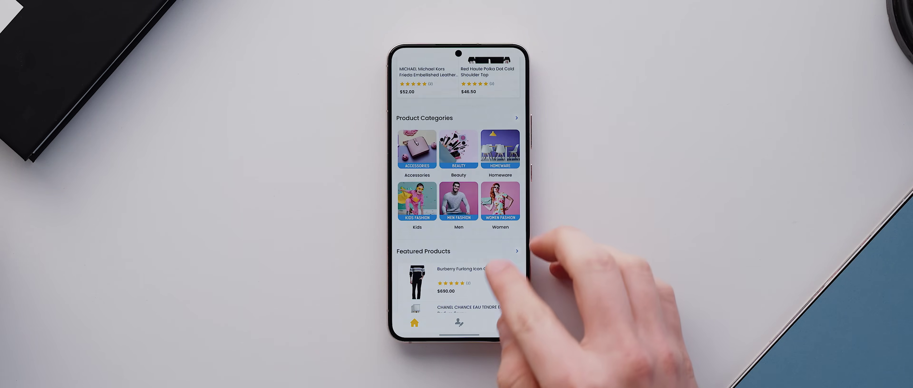
scroll(490, 248, "down", 5)
left_click(483, 142)
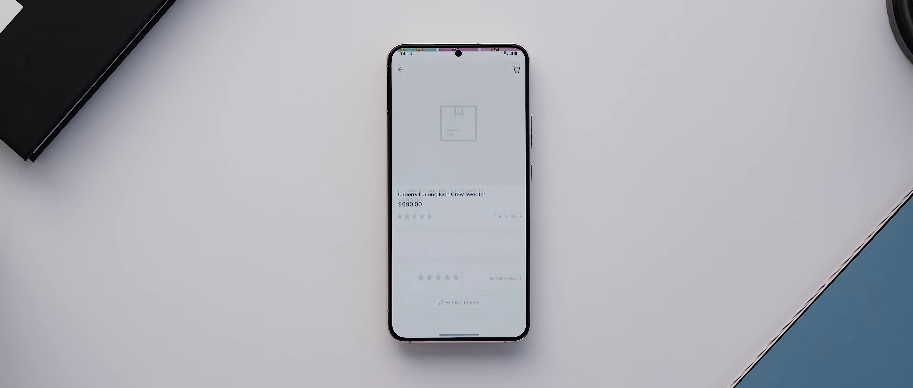
scroll(469, 294, "down", 3)
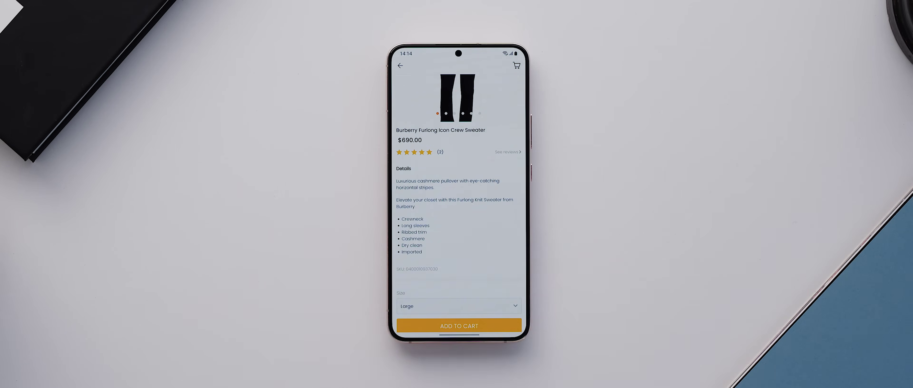
left_click(460, 101)
left_click_drag(510, 269, 436, 266)
left_click(513, 74)
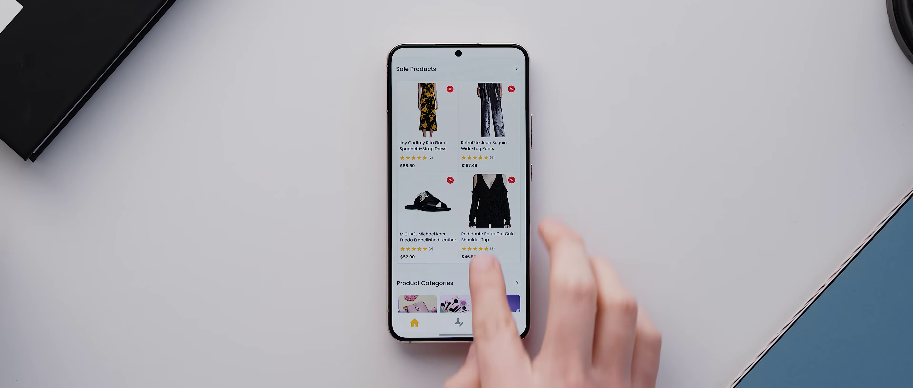
scroll(482, 262, "down", 3)
Browse Product Categories > Accessories to the Tom Ford Binx sunglasses page.
left_click(516, 180)
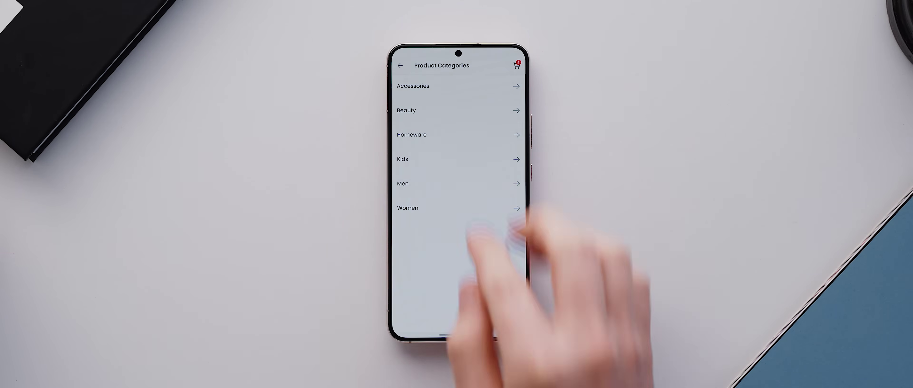
left_click(418, 85)
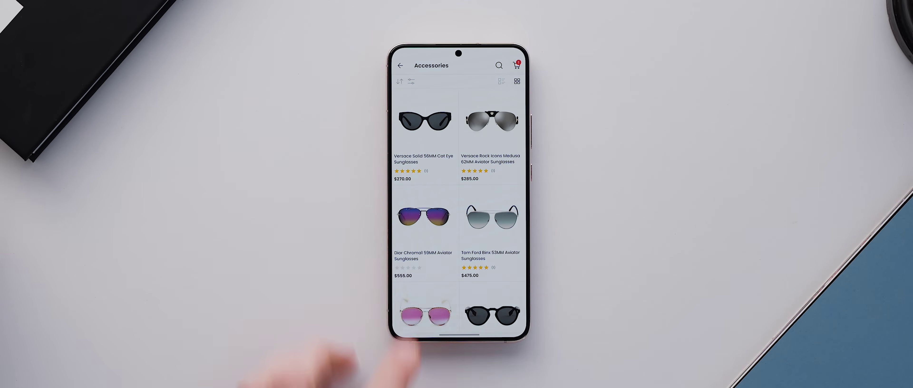
left_click(491, 218)
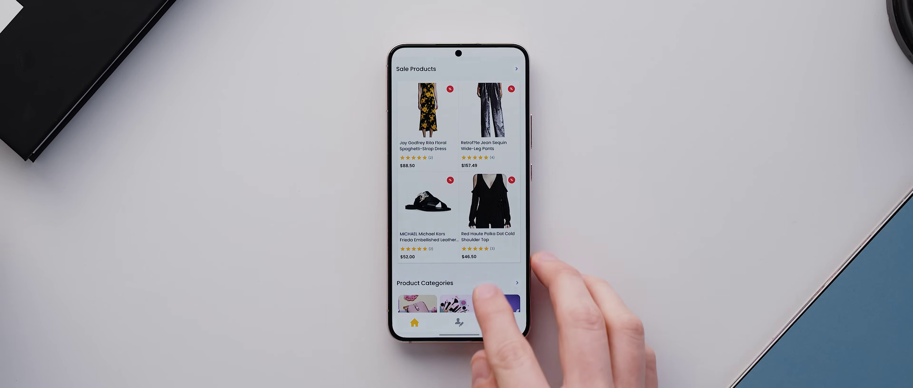
scroll(488, 284, "down", 10)
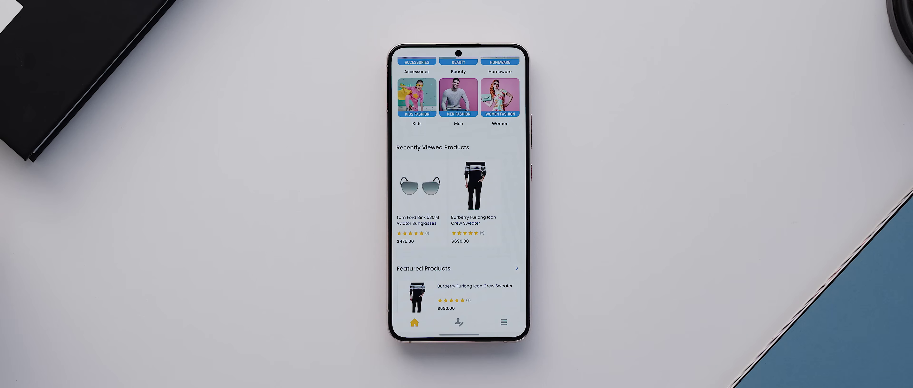
Open My Account and continue with the first listed Google account.
left_click(459, 323)
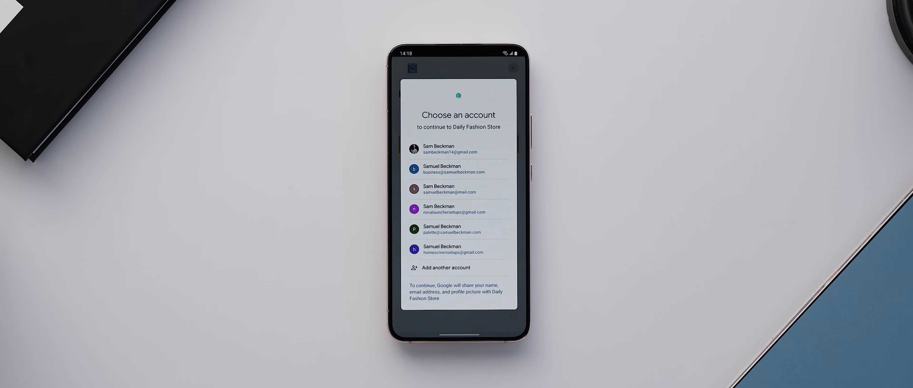
left_click(448, 148)
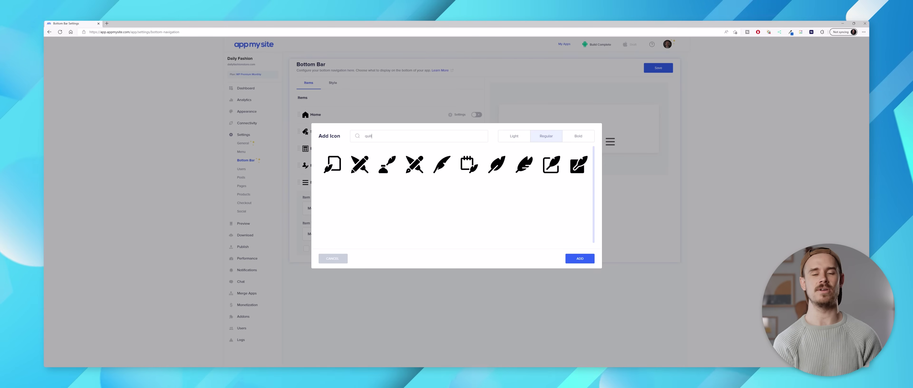
Give the Menu item the quill feather icon, then dismiss a recent app on the phone.
left_click(524, 164)
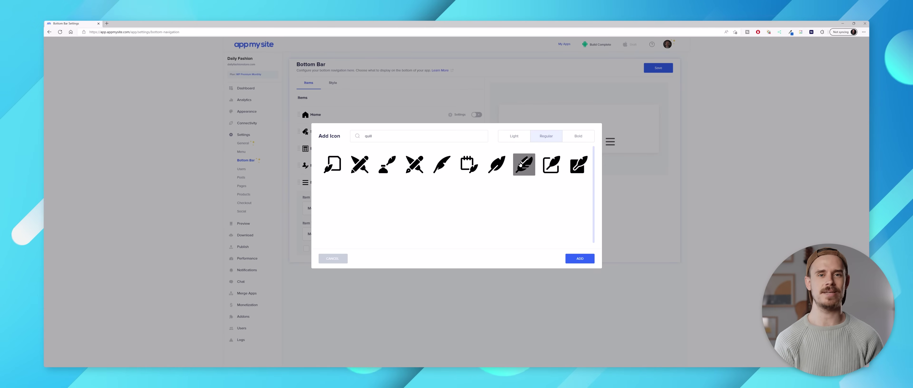
left_click(580, 259)
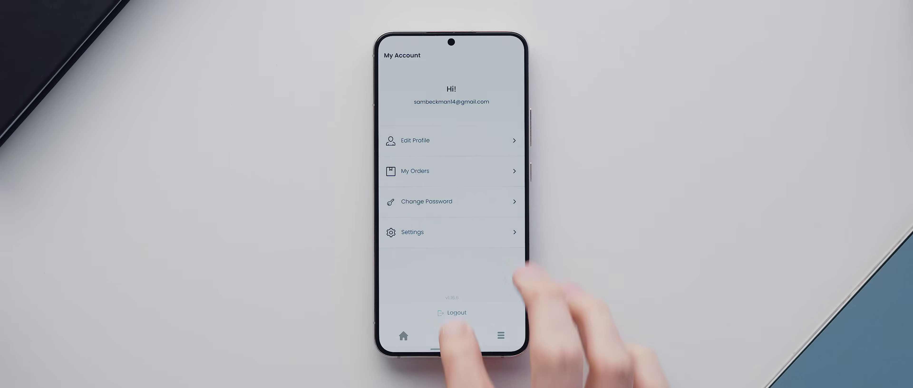
left_click_drag(456, 346, 455, 248)
Dismiss the remaining recent apps and bring up the phone's app drawer.
left_click_drag(521, 249, 541, 153)
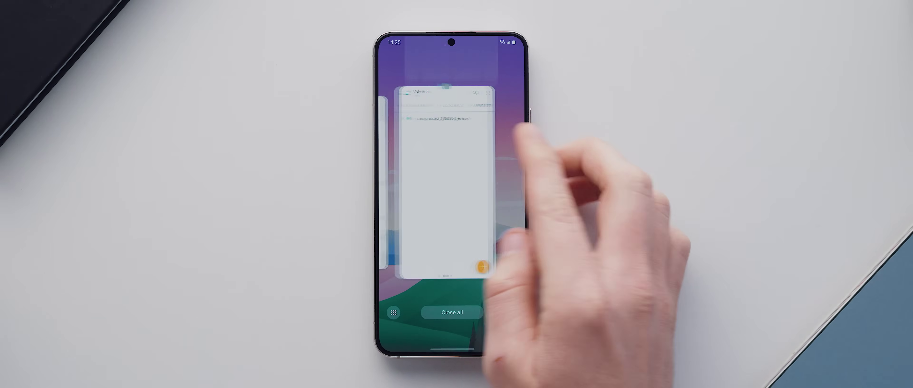
left_click_drag(530, 275, 530, 142)
left_click_drag(510, 284, 510, 160)
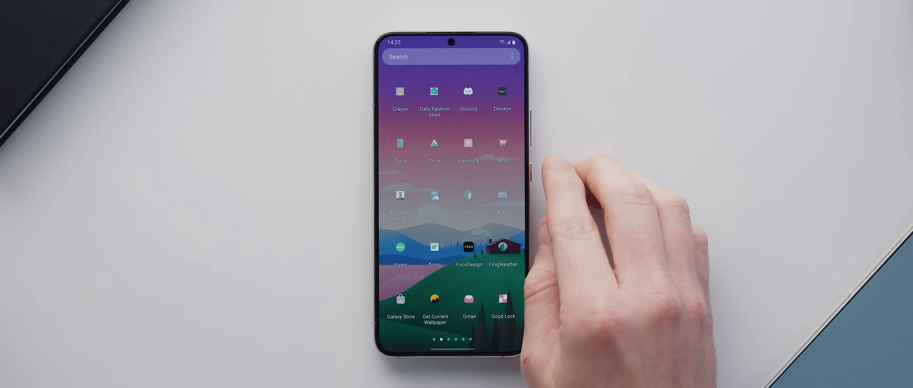